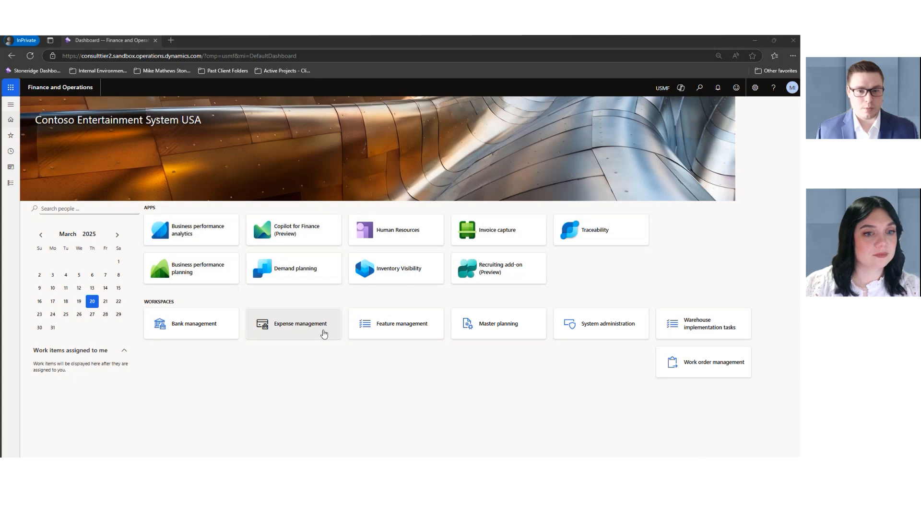
Open the Expense management workspace, check which workers can be chosen, and show its receipts
{"action": "left_click", "coordinate": [324, 333]}
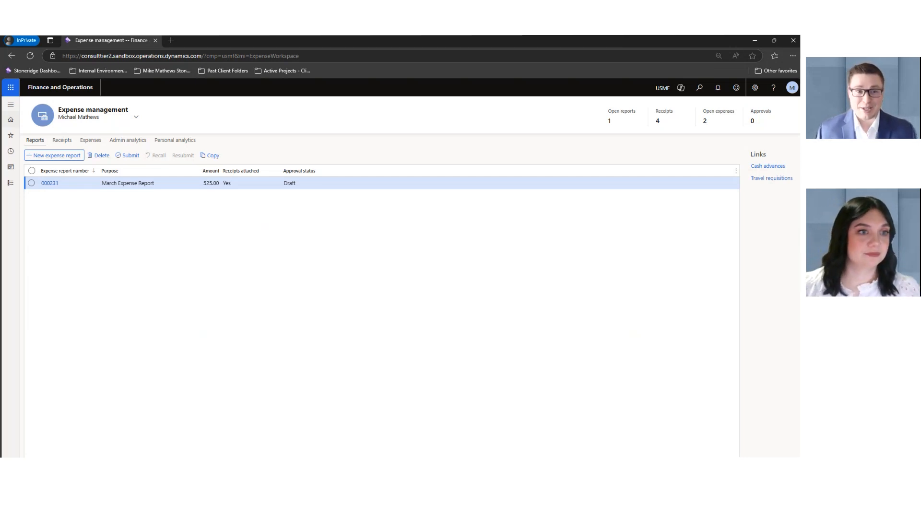
{"action": "left_click", "coordinate": [136, 118]}
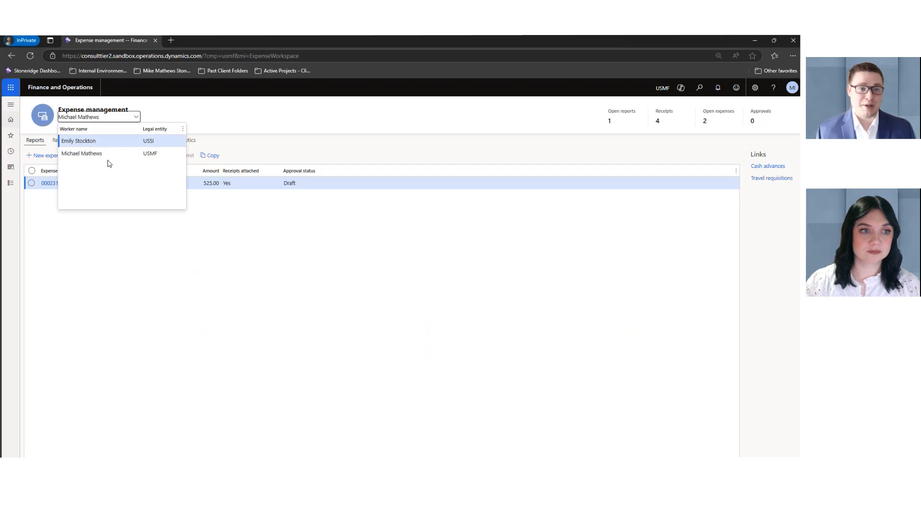
{"action": "left_click", "coordinate": [239, 110]}
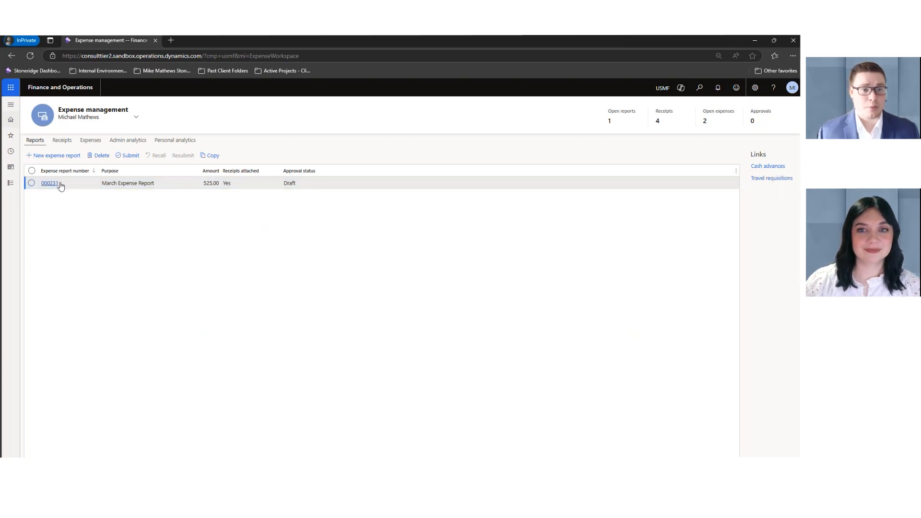
{"action": "left_click", "coordinate": [62, 142]}
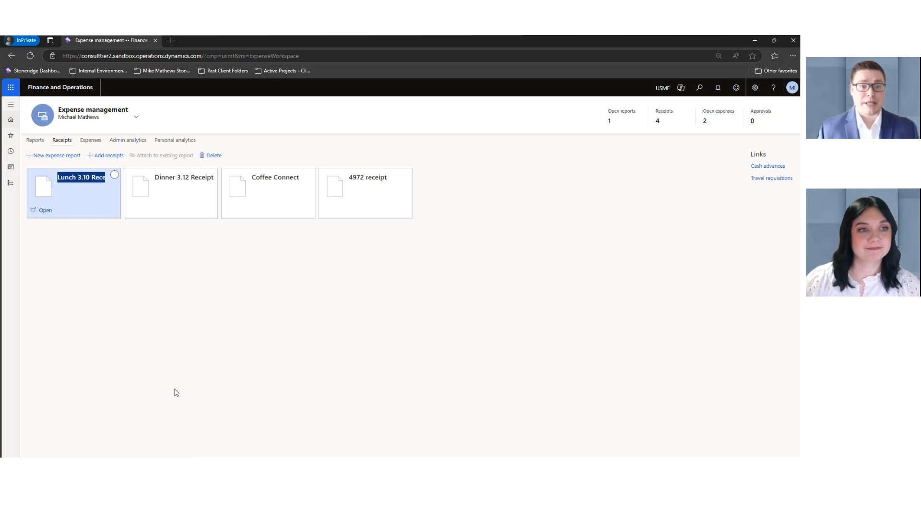
{"action": "left_click", "coordinate": [114, 174]}
{"action": "left_click", "coordinate": [211, 175]}
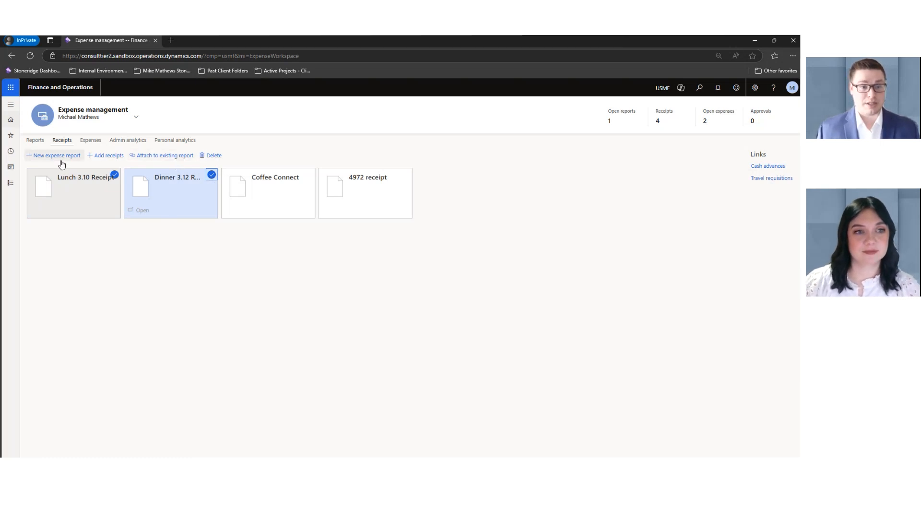
{"action": "left_click", "coordinate": [115, 175]}
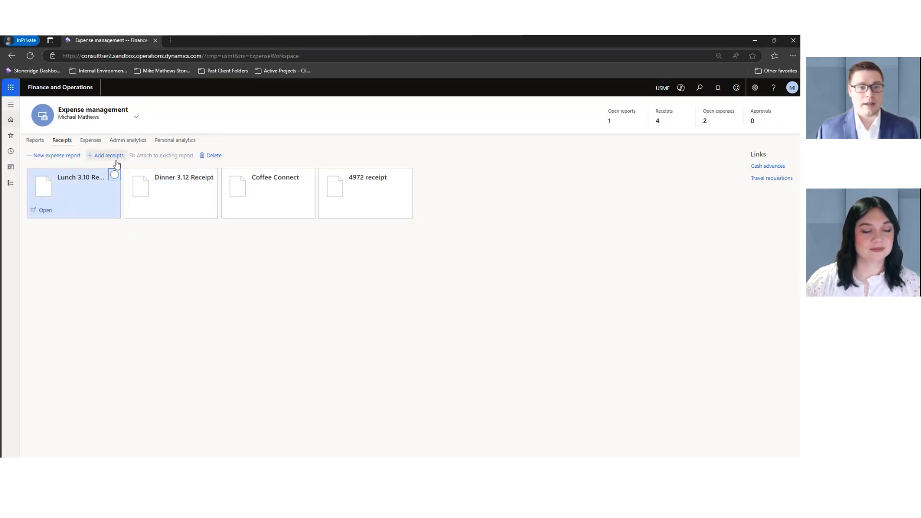
Start adding a receipt and choose the 3403 receipt file from the Downloads folder
{"action": "left_click", "coordinate": [117, 162]}
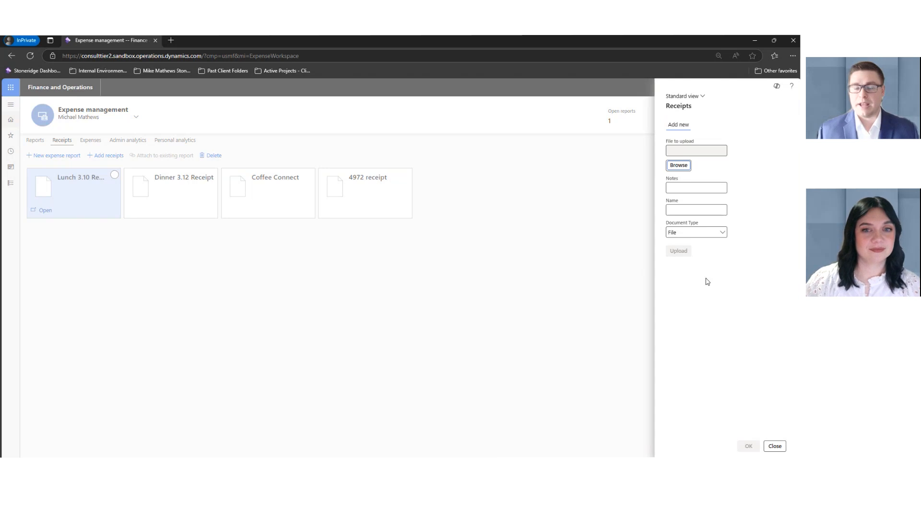
{"action": "left_click", "coordinate": [685, 172]}
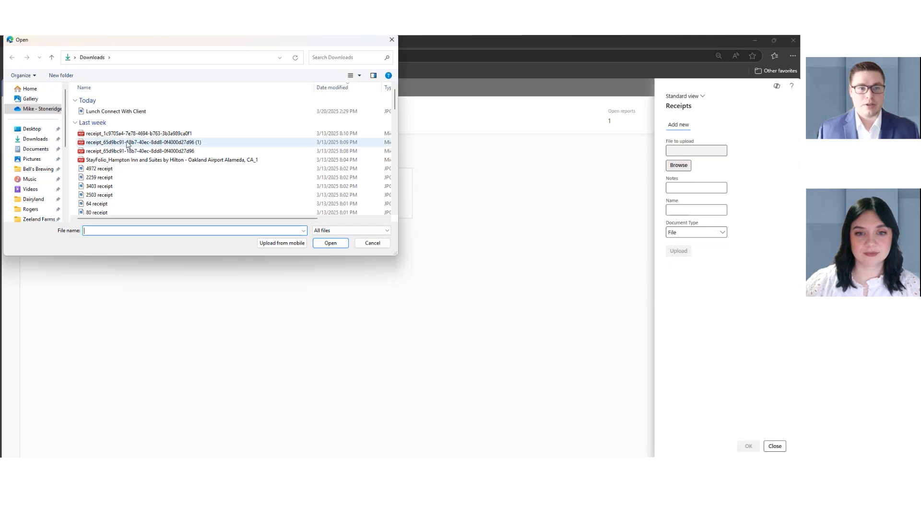
{"action": "scroll", "coordinate": [115, 163], "scroll_direction": "down", "scroll_amount": 1}
{"action": "left_click", "coordinate": [105, 162]}
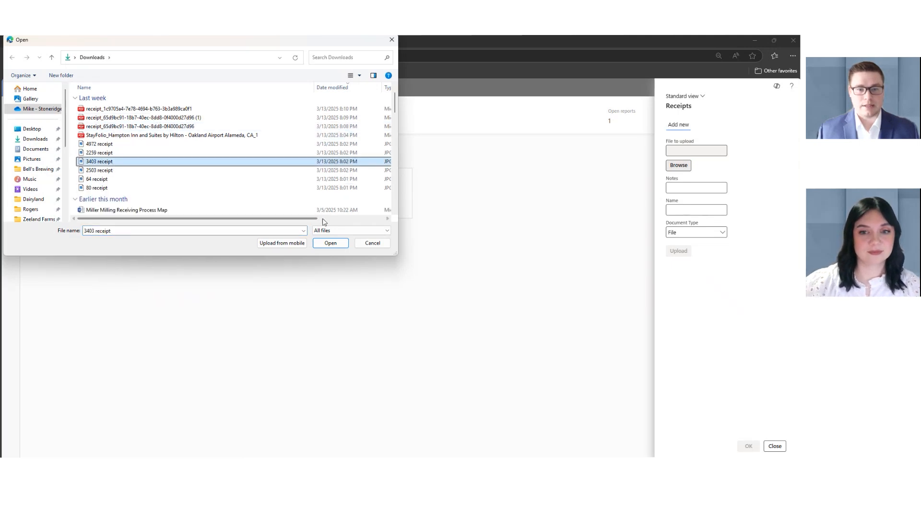
{"action": "left_click", "coordinate": [330, 243]}
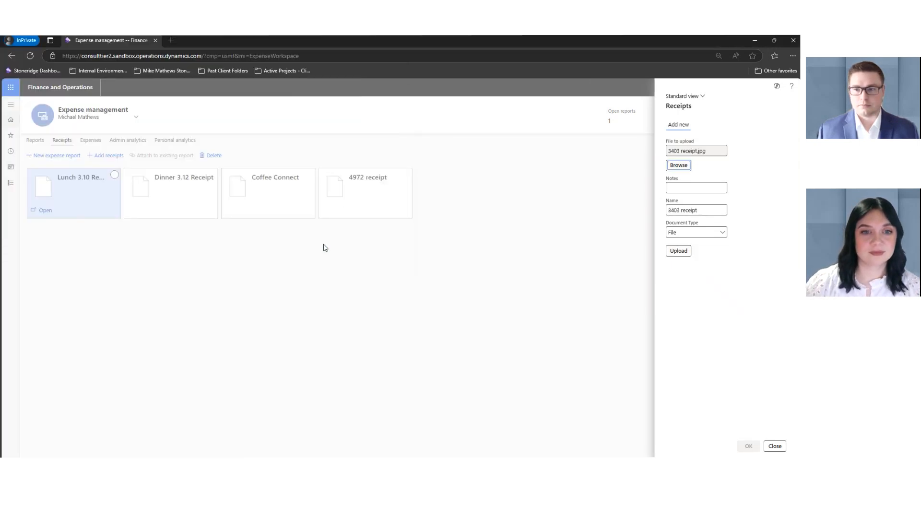
Name the receipt Client Connect Lunch, upload it and confirm the addition
{"action": "left_click", "coordinate": [719, 191]}
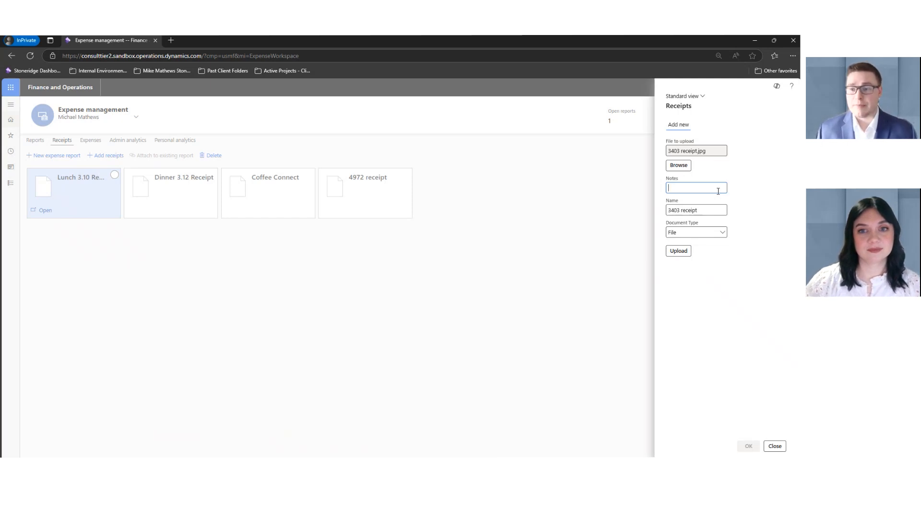
{"action": "left_click_drag", "start_coordinate": [718, 211], "coordinate": [634, 213]}
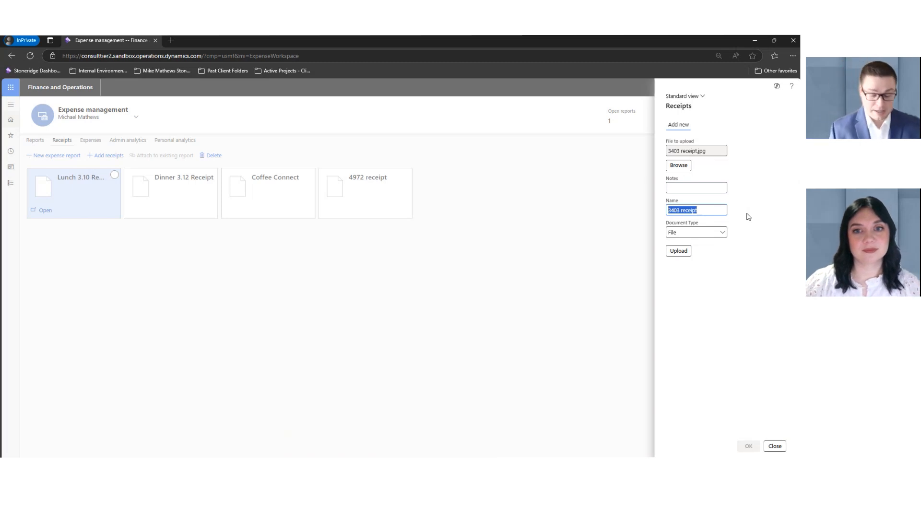
{"action": "type", "text": "Client Connect Lunch"}
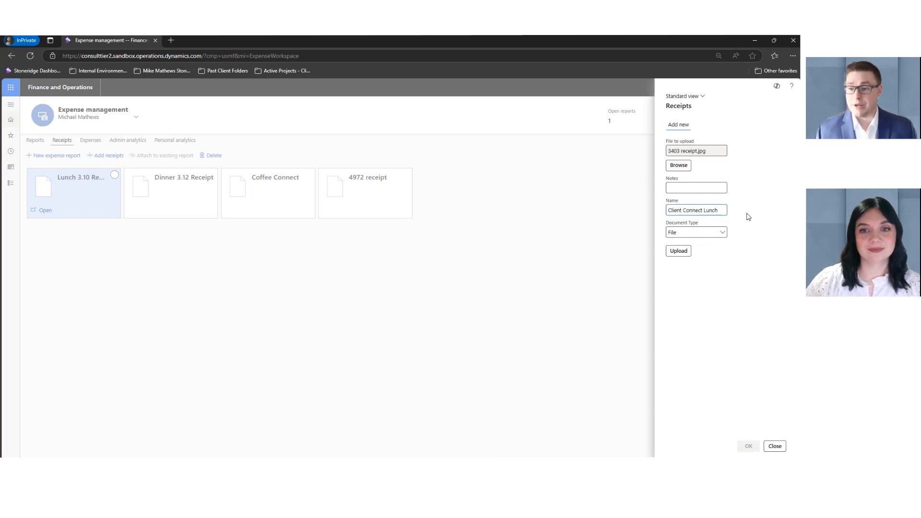
{"action": "left_click", "coordinate": [681, 252]}
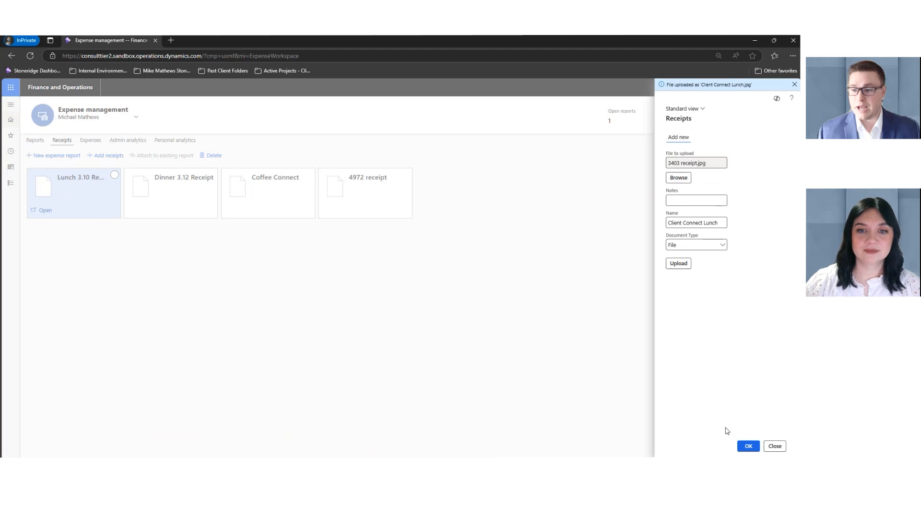
{"action": "left_click", "coordinate": [748, 447]}
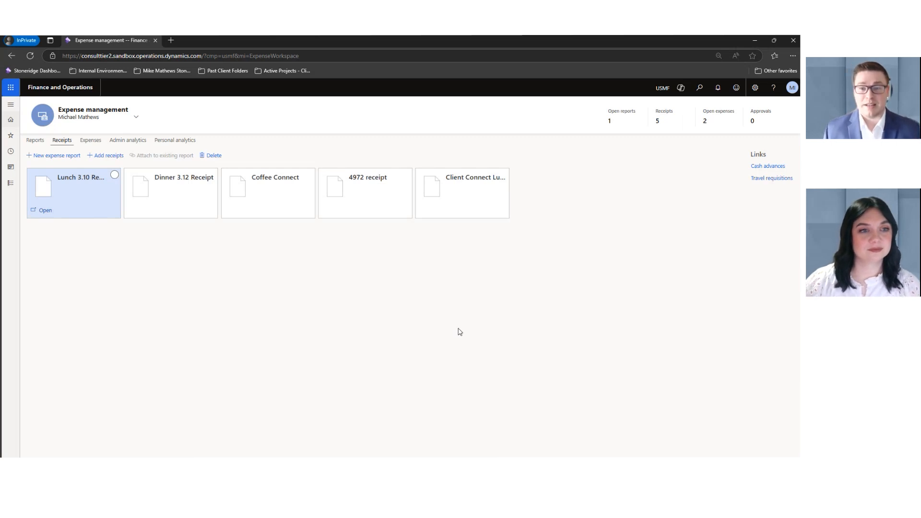
Show the list of expenses, select all of them and clear the selection again
{"action": "left_click", "coordinate": [460, 194]}
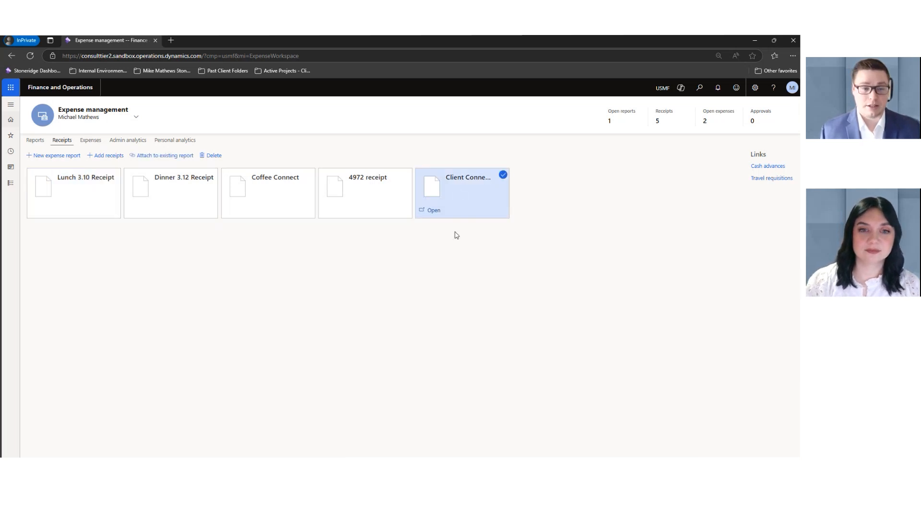
{"action": "left_click", "coordinate": [89, 141]}
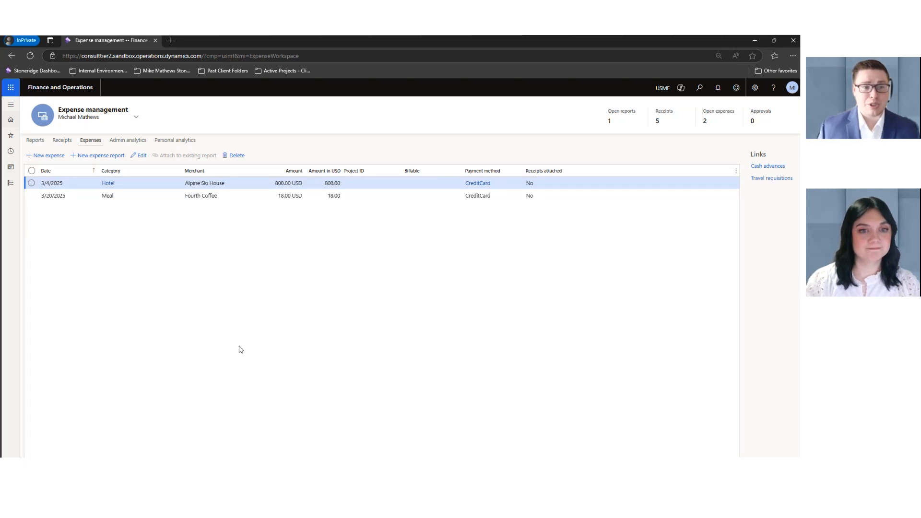
{"action": "left_click", "coordinate": [32, 171]}
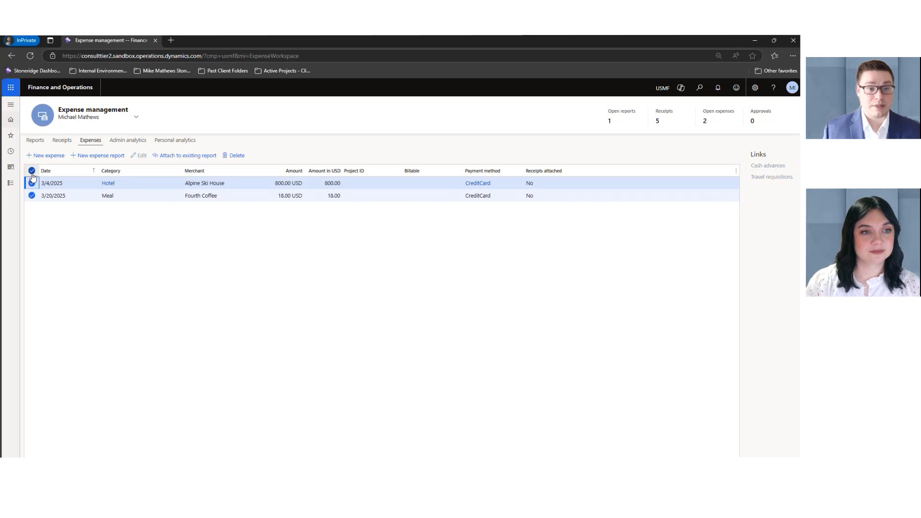
{"action": "left_click", "coordinate": [31, 171]}
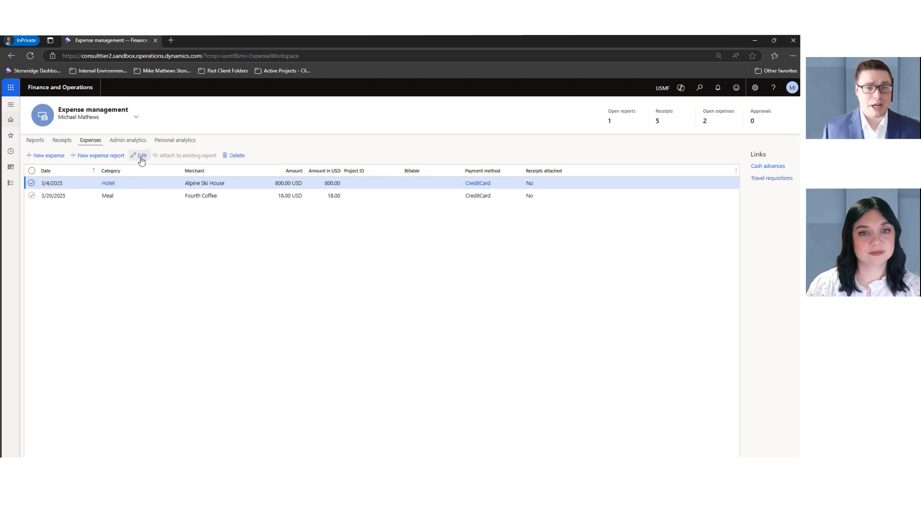
Open the Hotel expense dated 3/4/2025 for editing, review its details and close it
{"action": "left_click", "coordinate": [31, 183]}
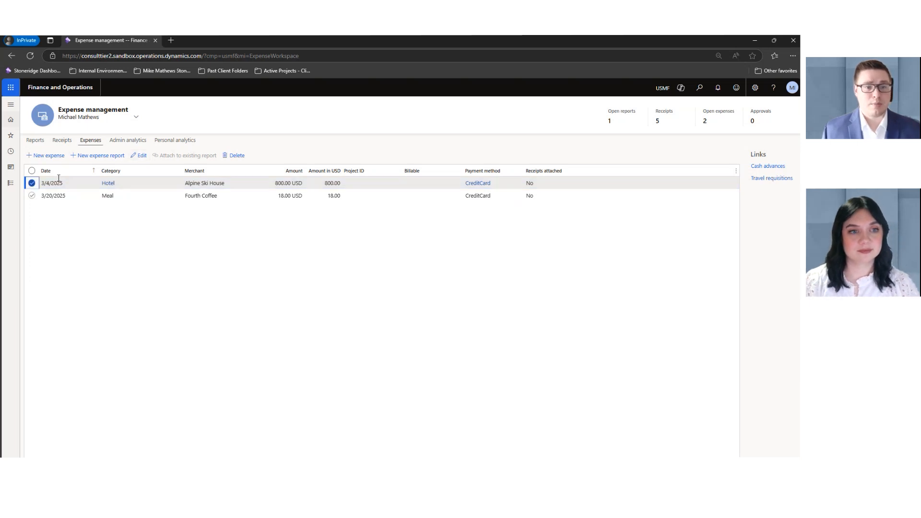
{"action": "left_click", "coordinate": [139, 156]}
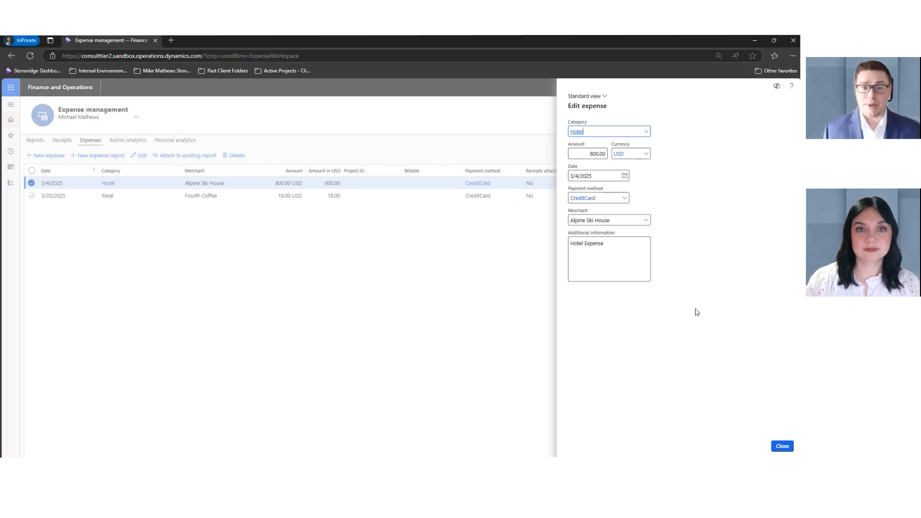
{"action": "left_click", "coordinate": [781, 448]}
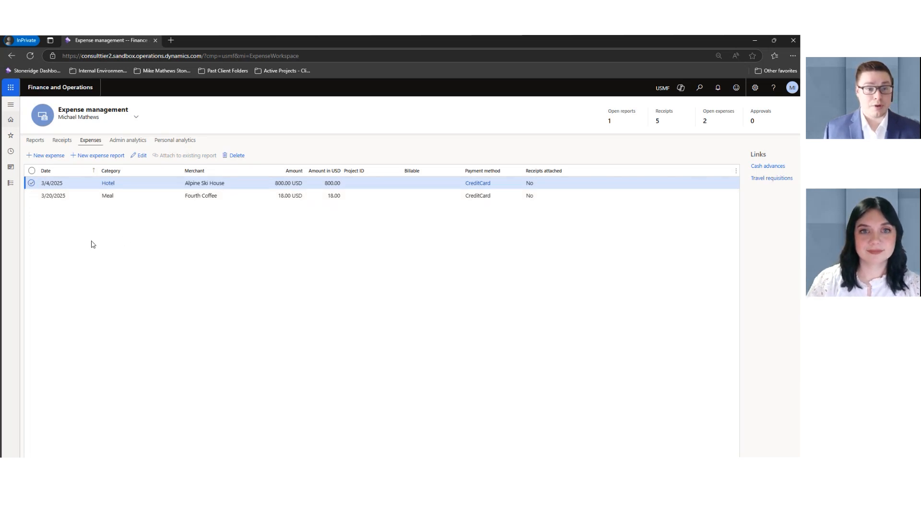
Create a new expense with category Meal, amount 50 USD and date 3/12/2025
{"action": "left_click", "coordinate": [48, 156]}
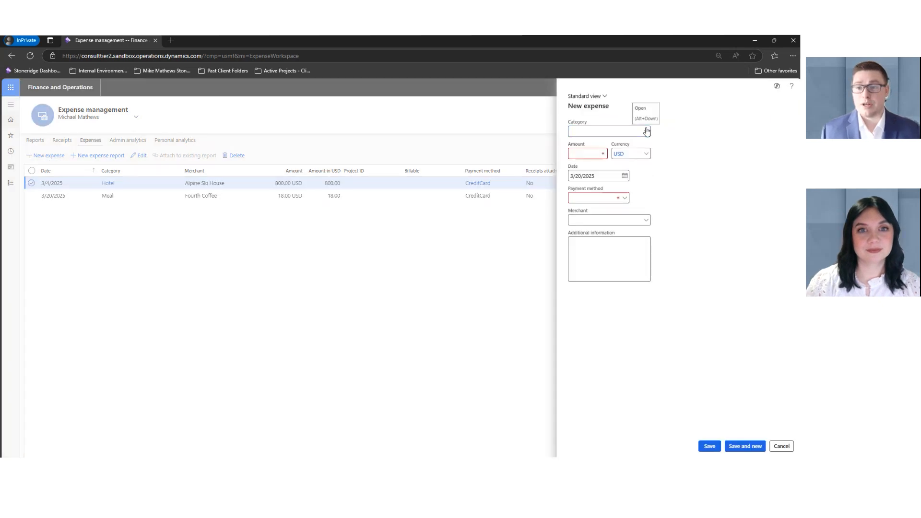
{"action": "left_click", "coordinate": [647, 131]}
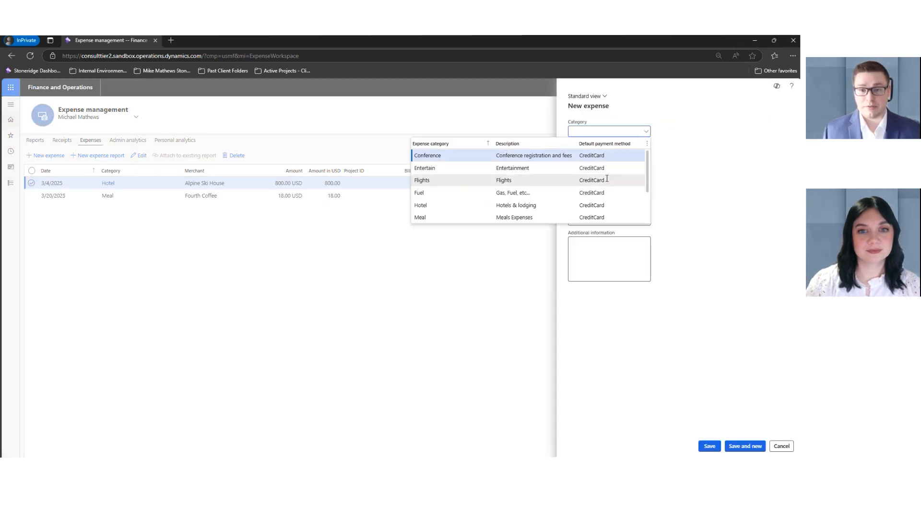
{"action": "left_click", "coordinate": [549, 218]}
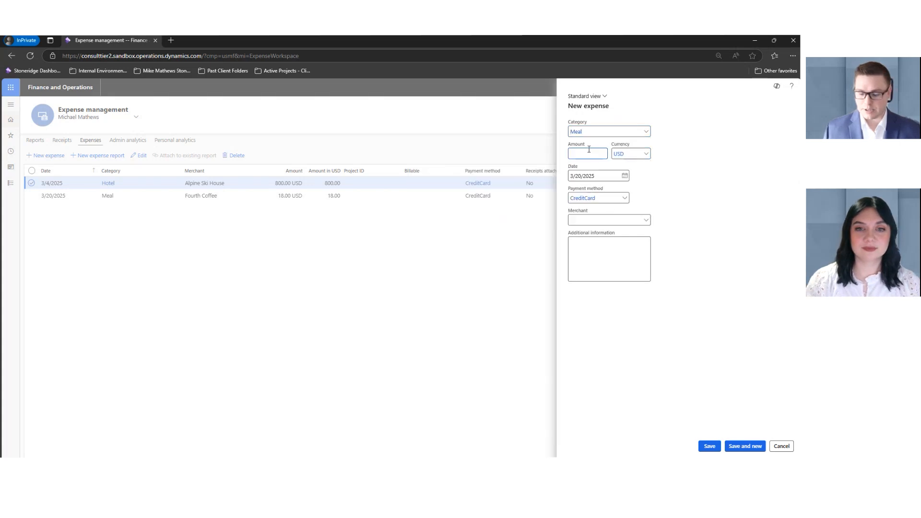
{"action": "type", "text": "50"}
{"action": "left_click", "coordinate": [625, 175]}
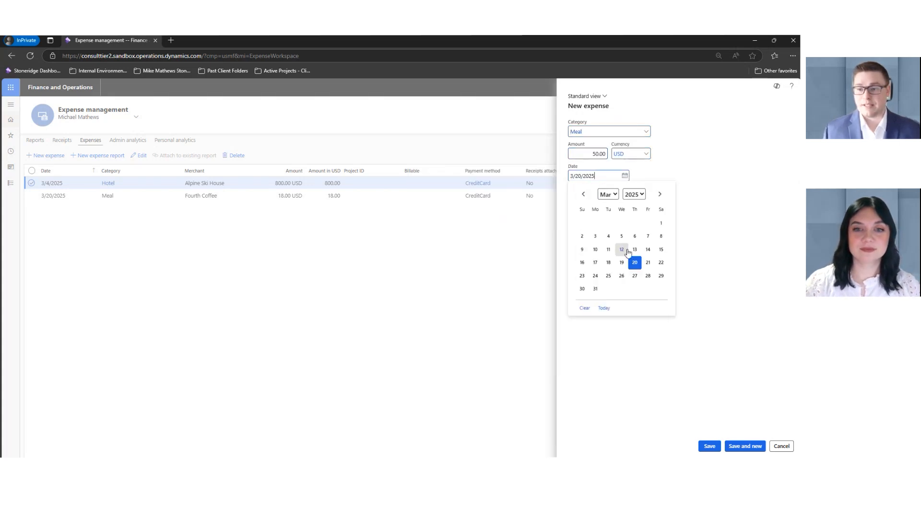
{"action": "left_click", "coordinate": [626, 250]}
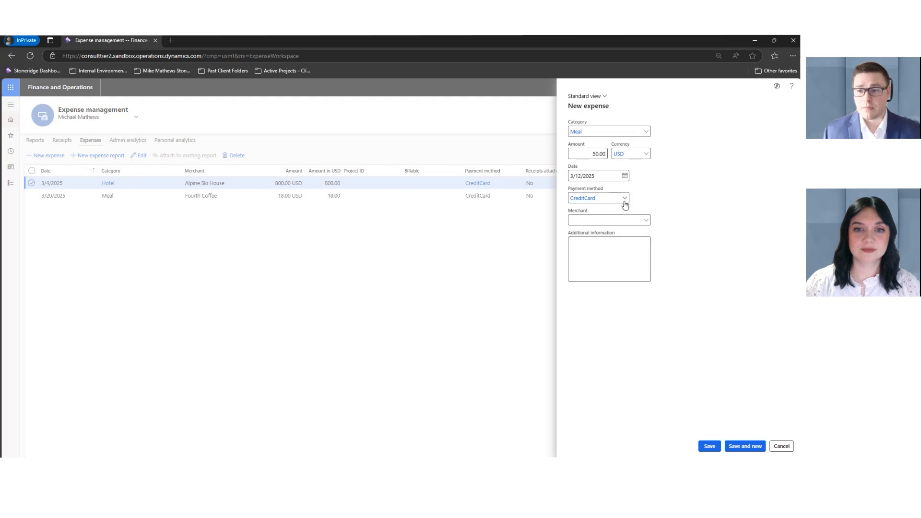
Check the payment method options for the new meal expense and set its merchant to Fourth Coffee
{"action": "left_click", "coordinate": [625, 199]}
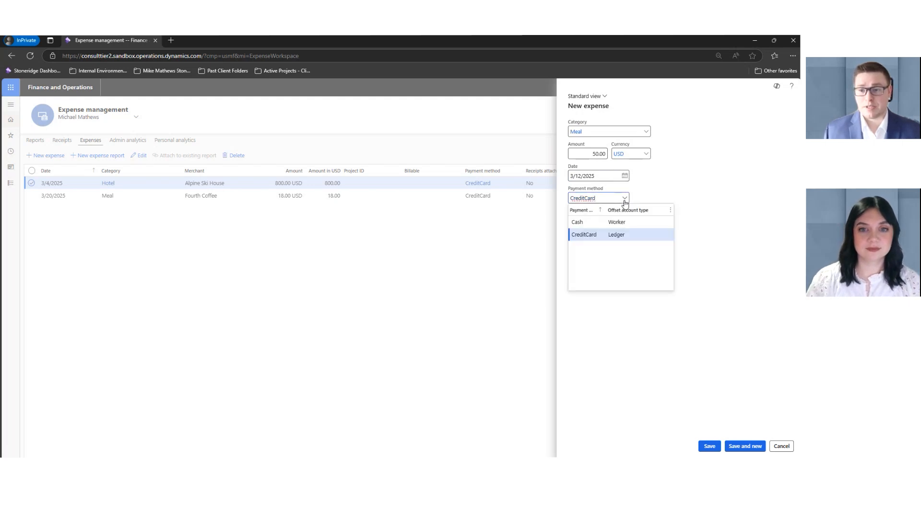
{"action": "left_click", "coordinate": [670, 192]}
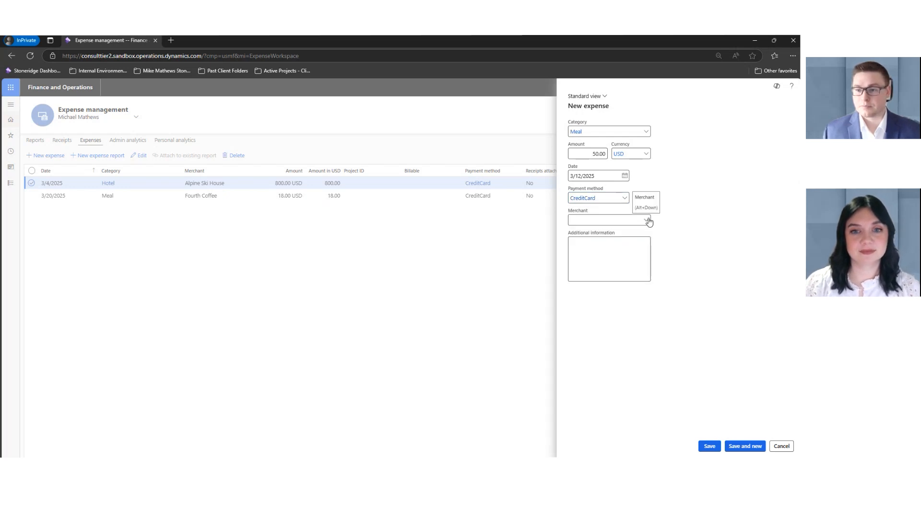
{"action": "left_click", "coordinate": [648, 220]}
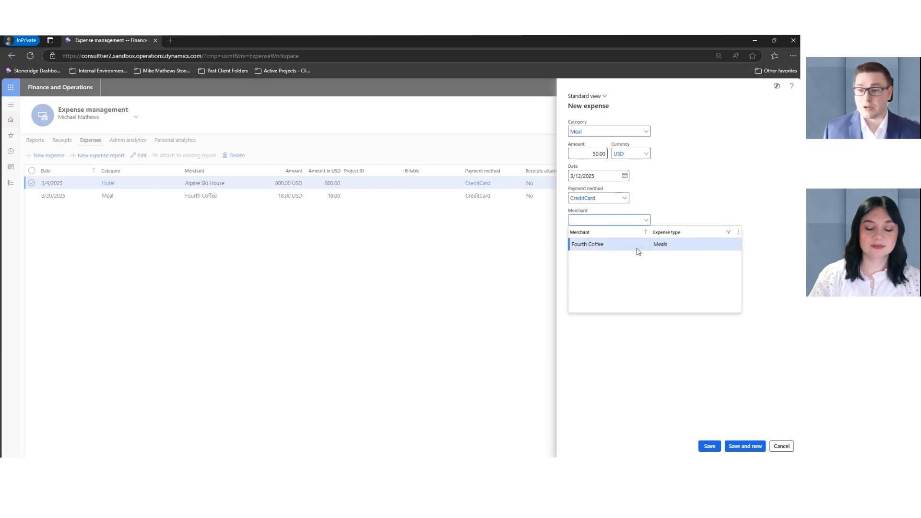
{"action": "left_click", "coordinate": [638, 245]}
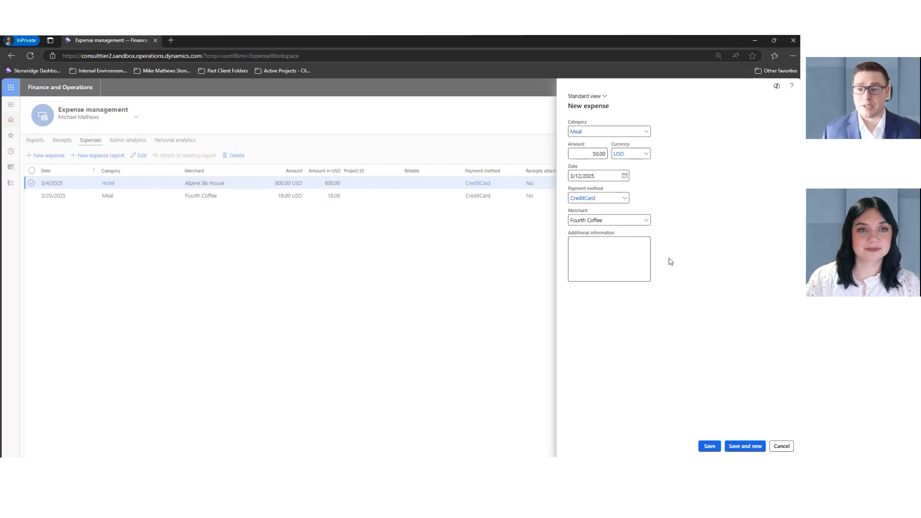
Note in the additional information that it was a meal with a named person, and save the expense
{"action": "left_click", "coordinate": [600, 255]}
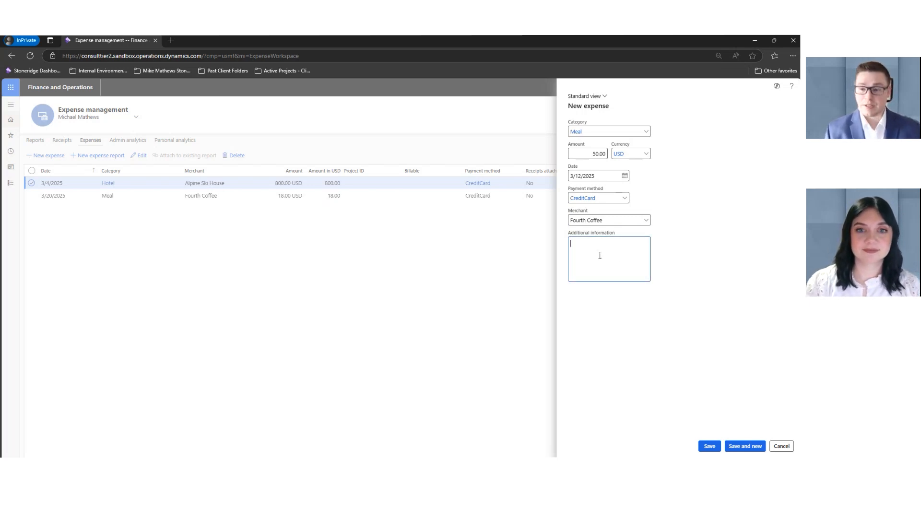
{"action": "type", "text": "Meal with E"}
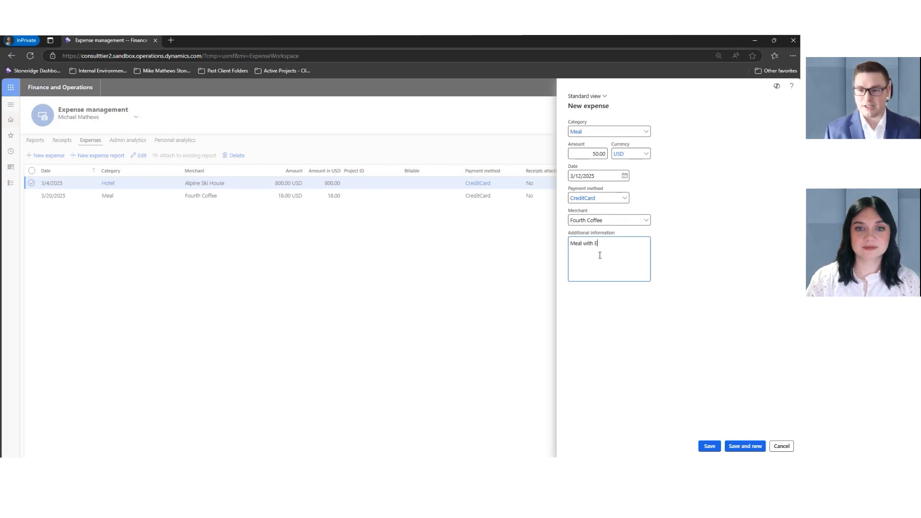
{"action": "type", "text": "mily."}
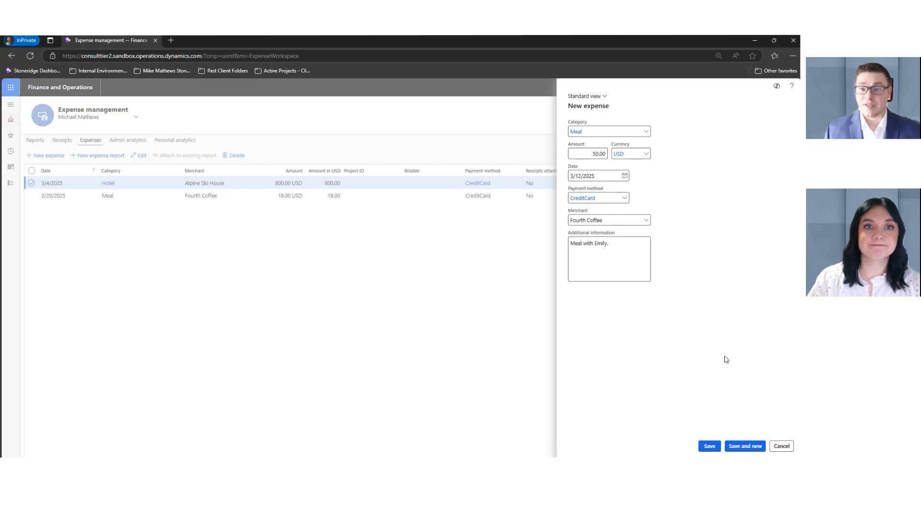
{"action": "left_click", "coordinate": [710, 446]}
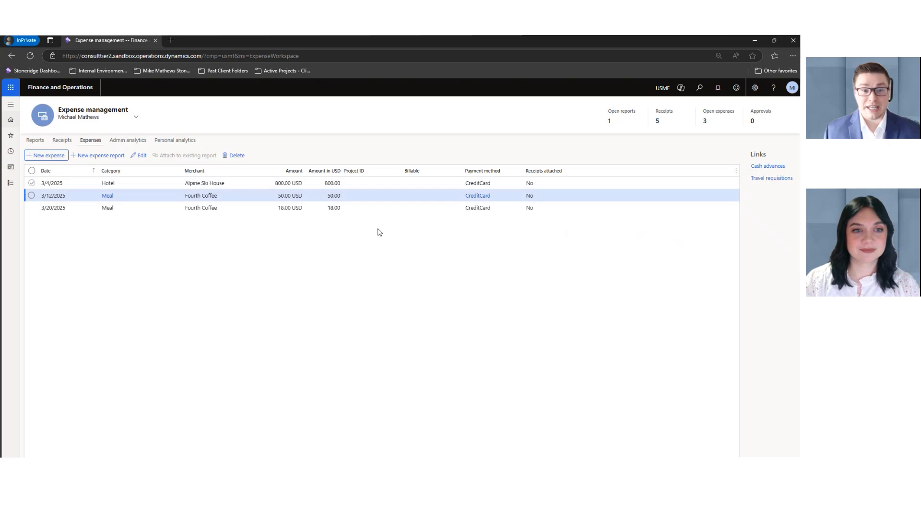
Attach the 3/4/2025 Hotel expense and the 3/20/2025 Meal expense to the existing March Expense Report
{"action": "left_click", "coordinate": [402, 210]}
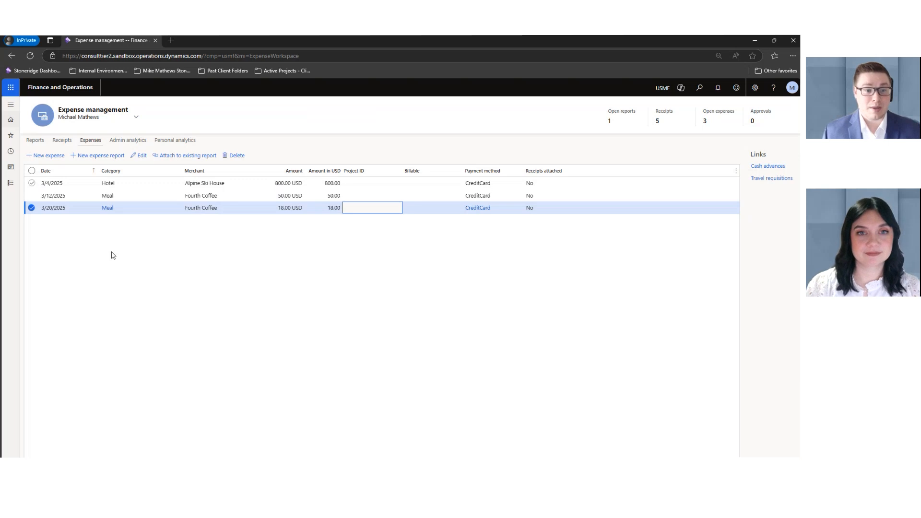
{"action": "left_click", "coordinate": [32, 196]}
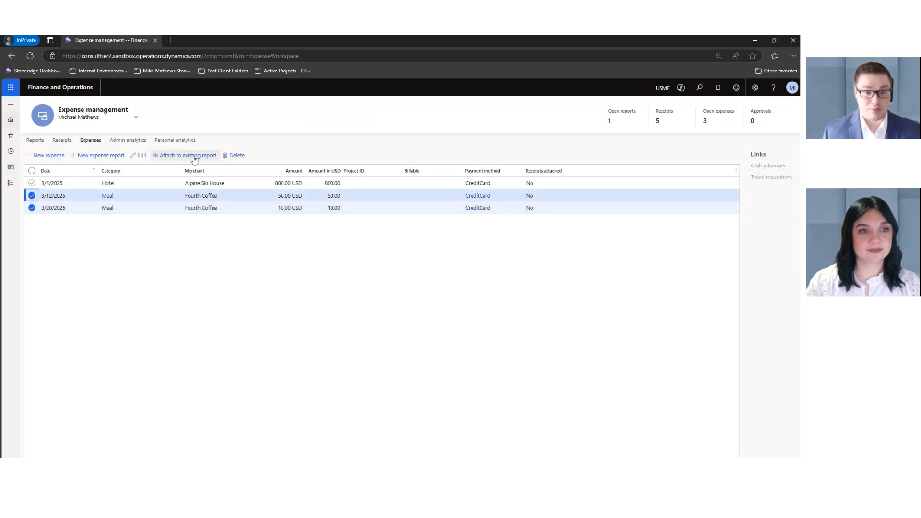
{"action": "left_click", "coordinate": [31, 195]}
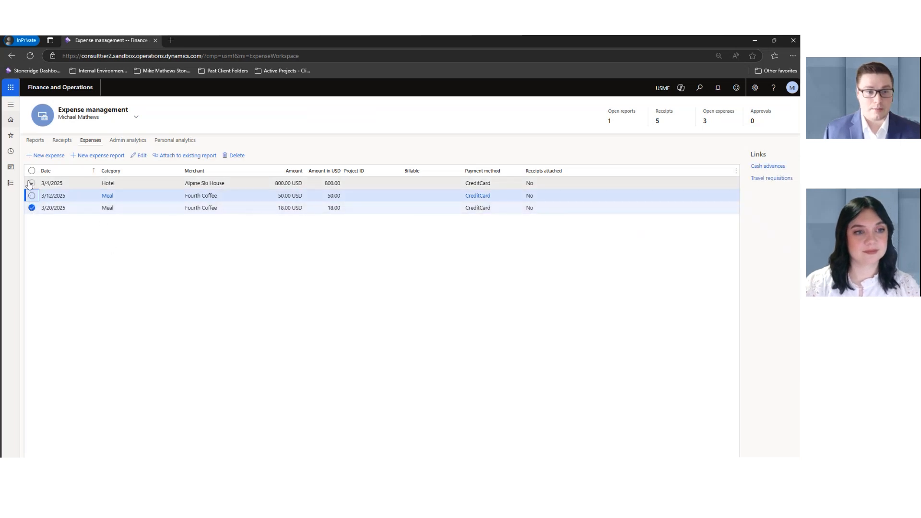
{"action": "left_click", "coordinate": [30, 183]}
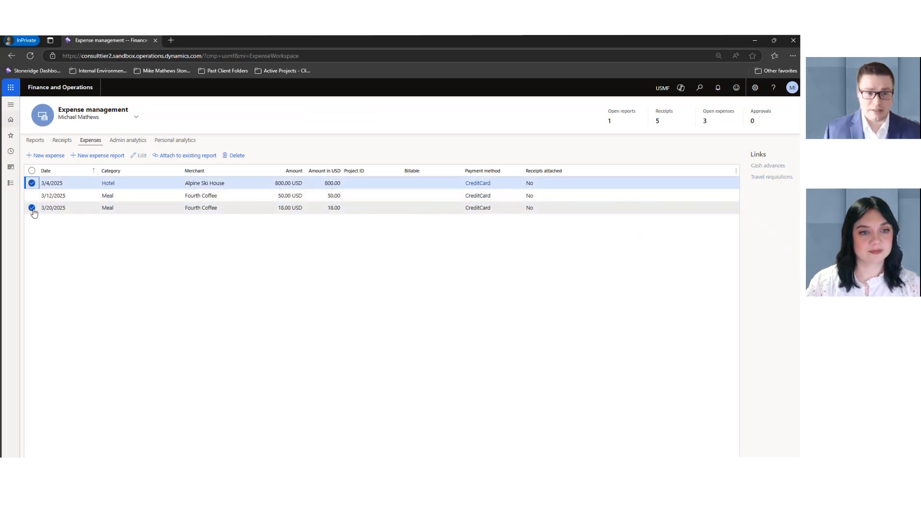
{"action": "left_click", "coordinate": [199, 157]}
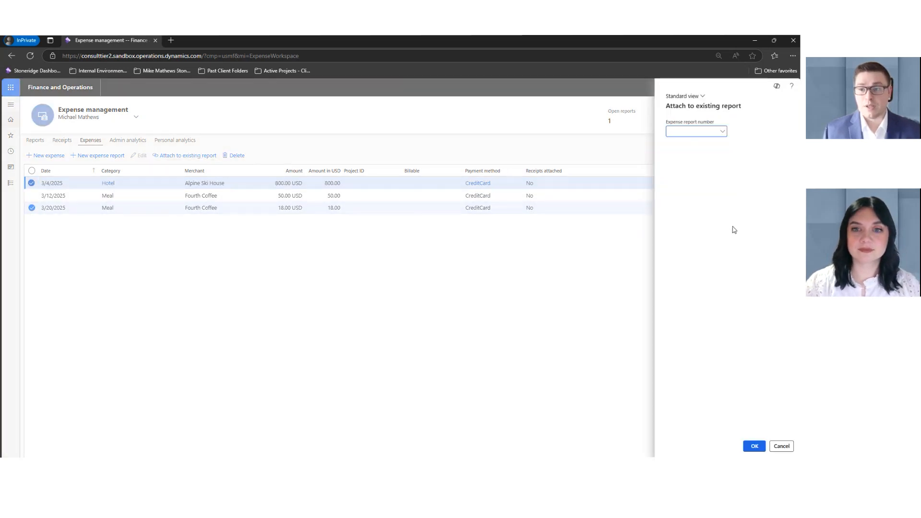
{"action": "left_click", "coordinate": [723, 132]}
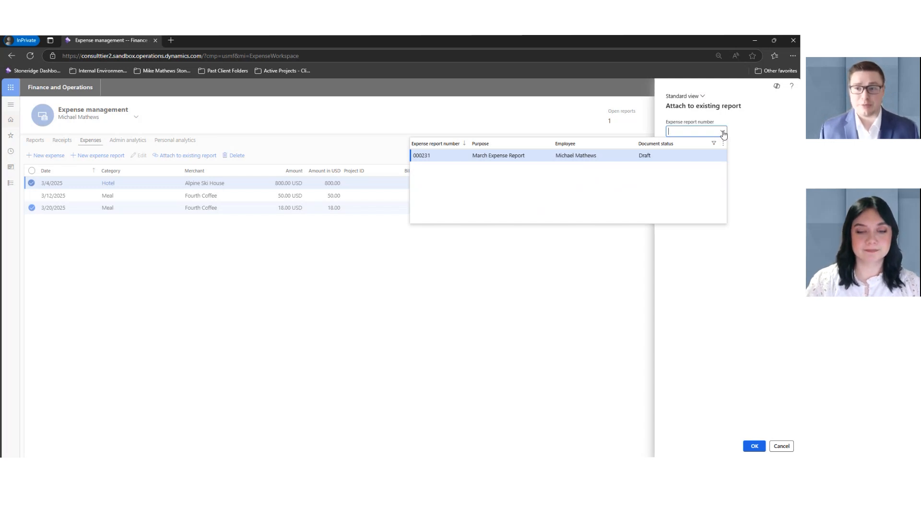
{"action": "left_click", "coordinate": [674, 158]}
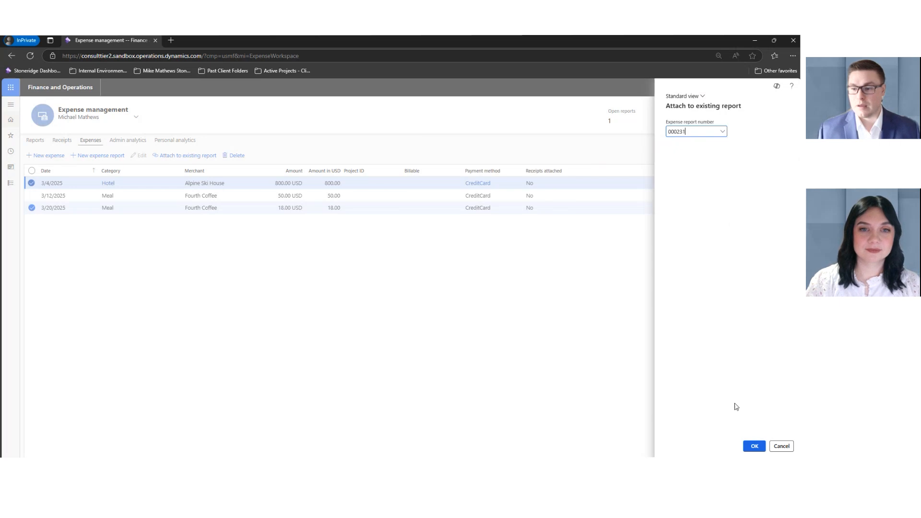
{"action": "left_click", "coordinate": [755, 447]}
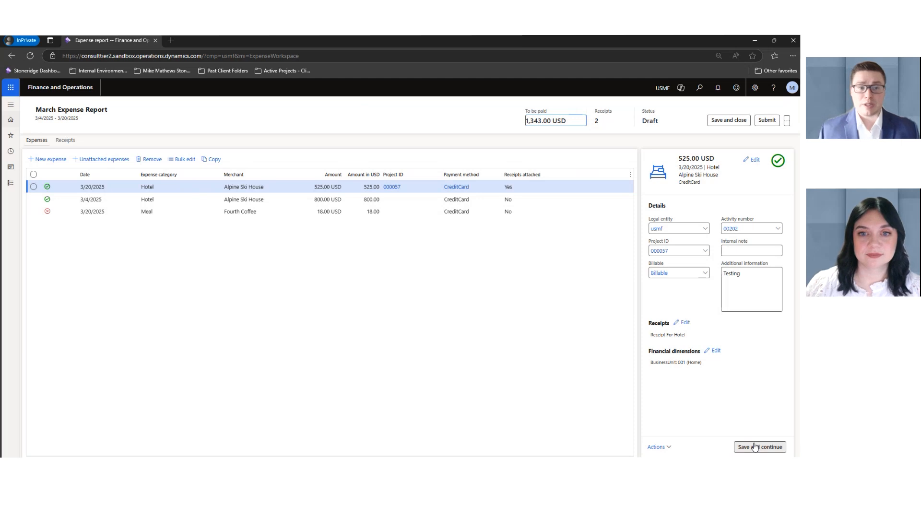
Assign the report's 3/4/2025 Hotel expense to project 000059 (High-end stereo install) with activity number 00204
{"action": "left_click", "coordinate": [192, 201]}
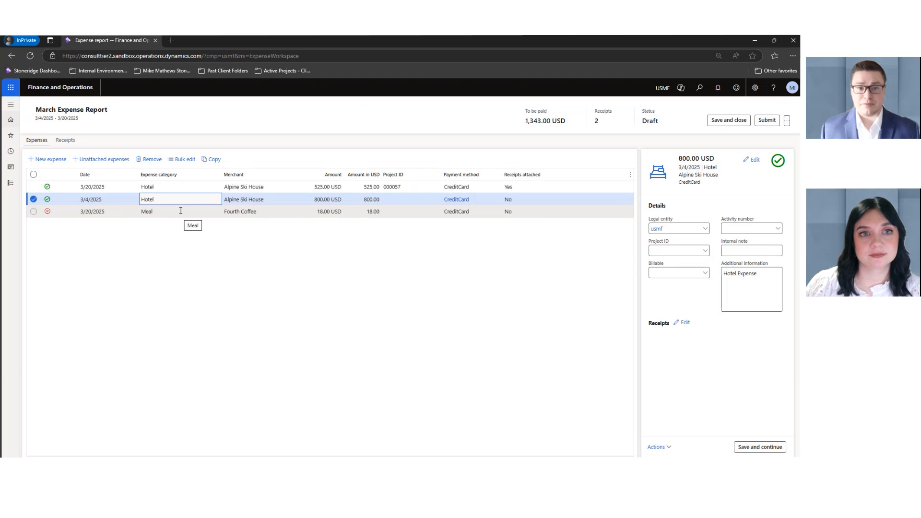
{"action": "left_click", "coordinate": [181, 210]}
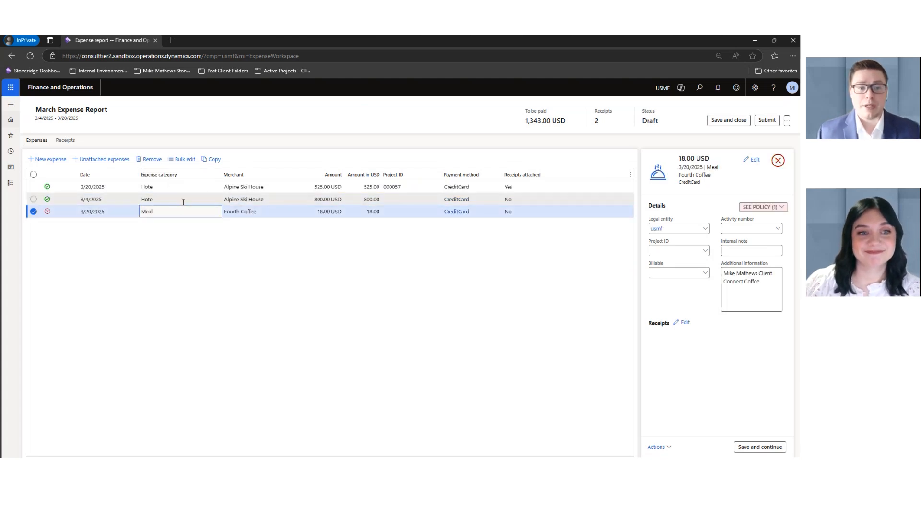
{"action": "left_click", "coordinate": [183, 202]}
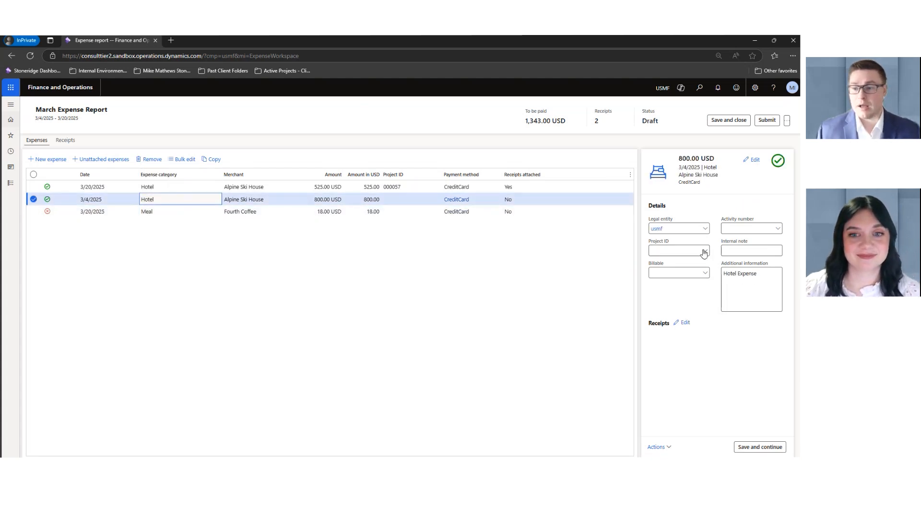
{"action": "left_click", "coordinate": [704, 253]}
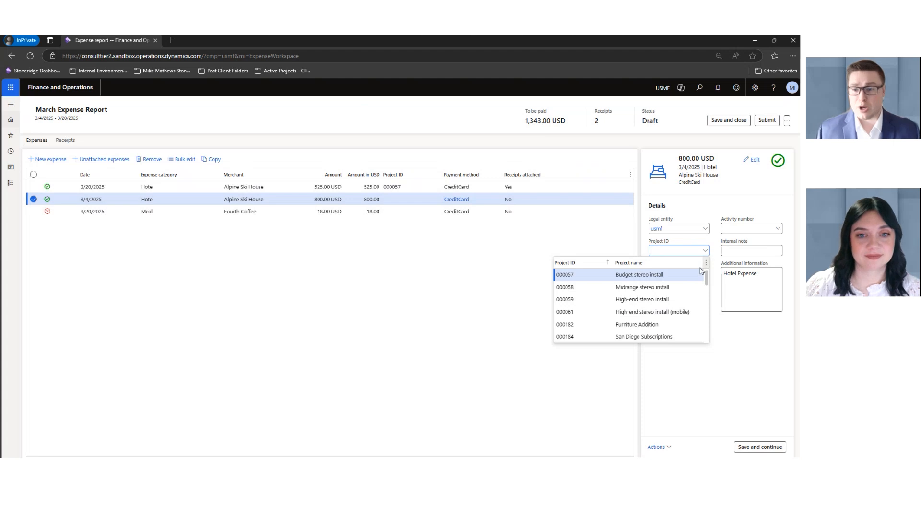
{"action": "left_click", "coordinate": [689, 301]}
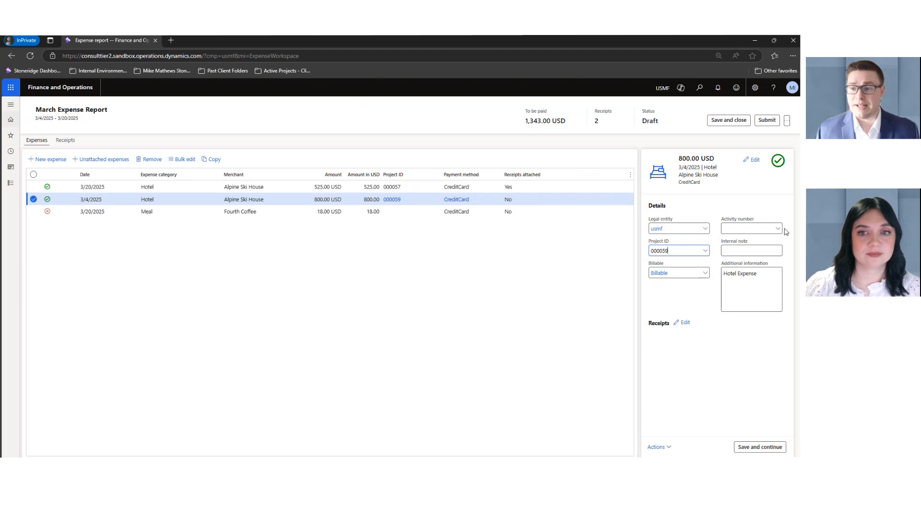
{"action": "left_click", "coordinate": [779, 234]}
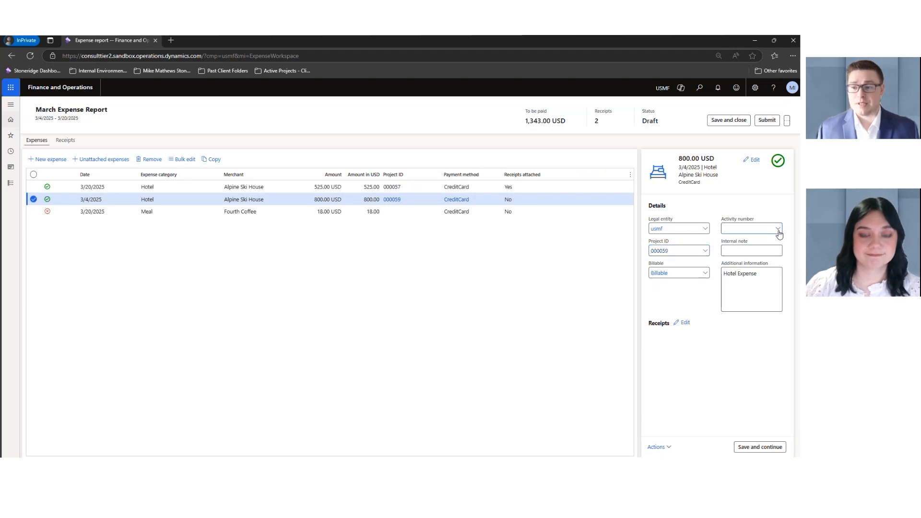
{"action": "left_click", "coordinate": [672, 268]}
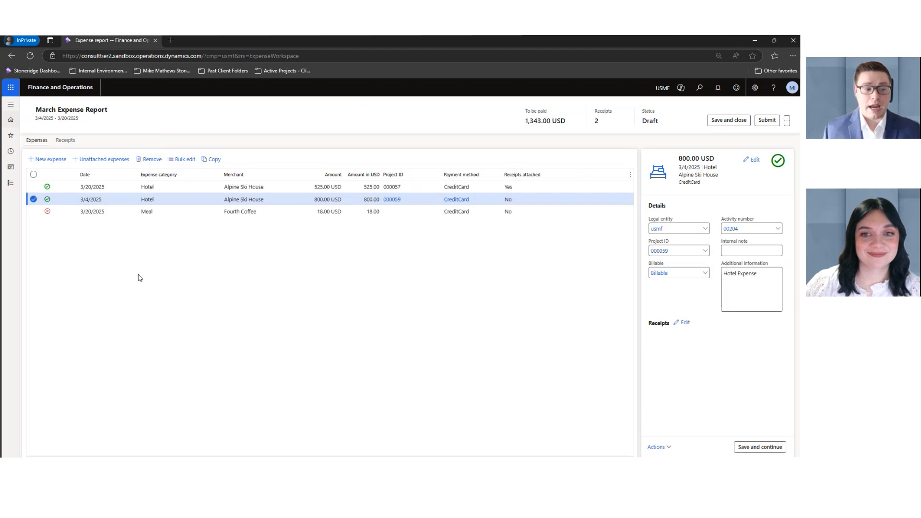
Look through the receipts in the March Expense Report and try to submit the report without a comment
{"action": "left_click", "coordinate": [66, 141]}
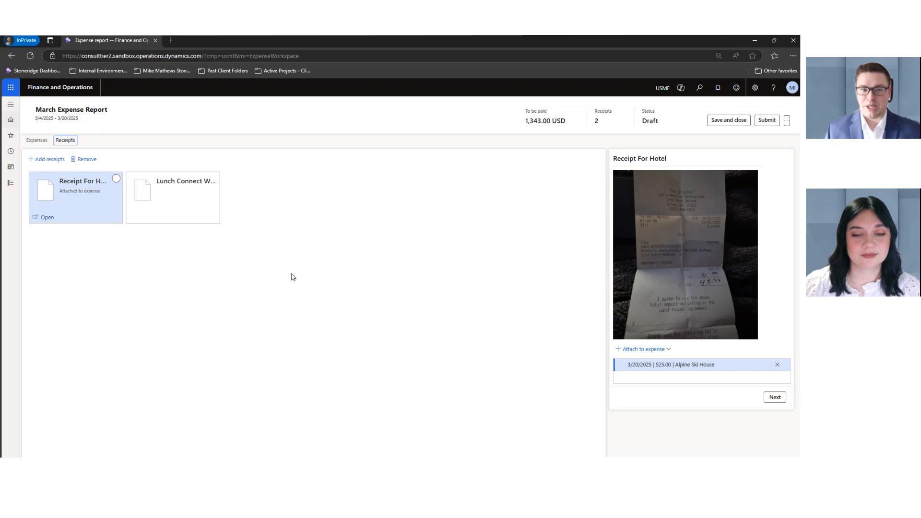
{"action": "left_click", "coordinate": [37, 140]}
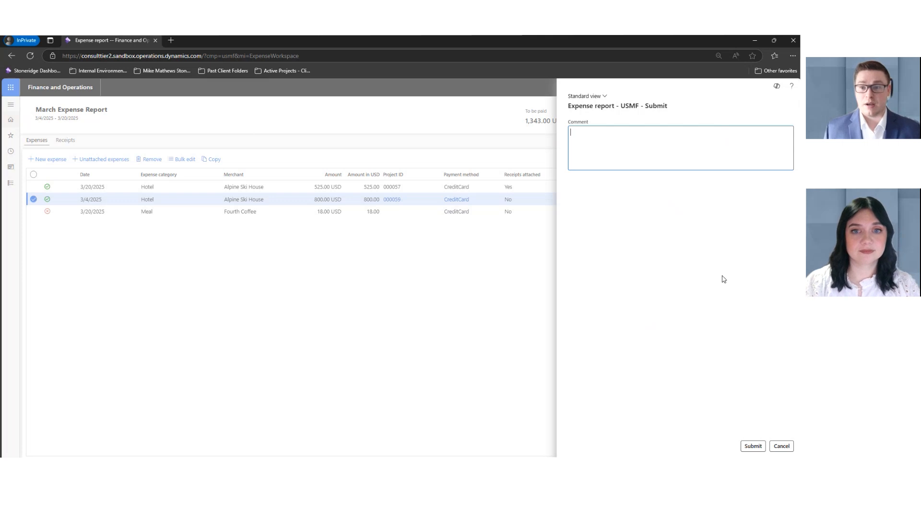
{"action": "left_click", "coordinate": [752, 447]}
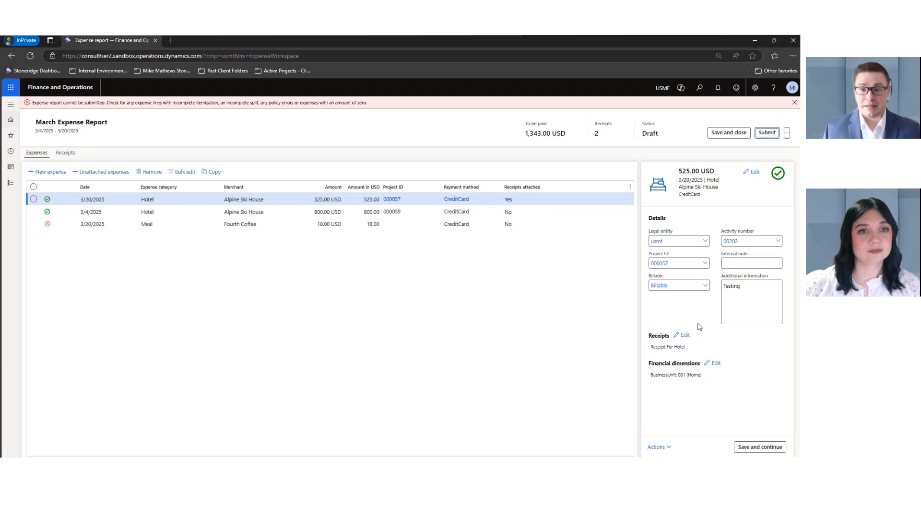
Check the policy details flagged on the report's 3/20/2025 Meal expense
{"action": "left_click", "coordinate": [408, 212]}
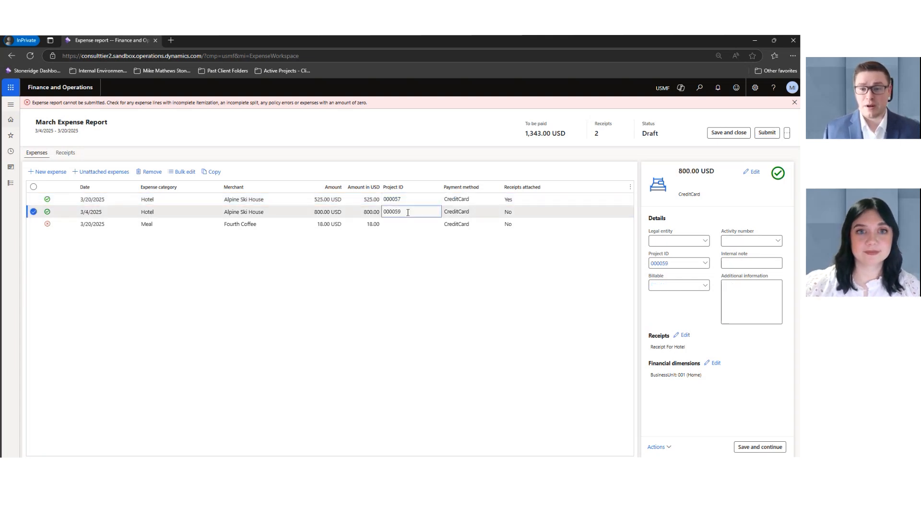
{"action": "left_click", "coordinate": [406, 224]}
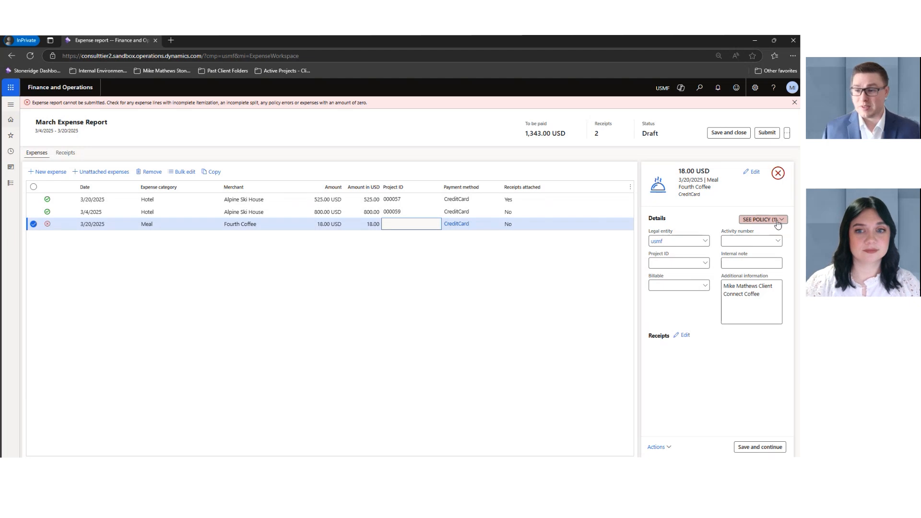
{"action": "left_click", "coordinate": [762, 219]}
{"action": "mouse_move", "coordinate": [784, 180]}
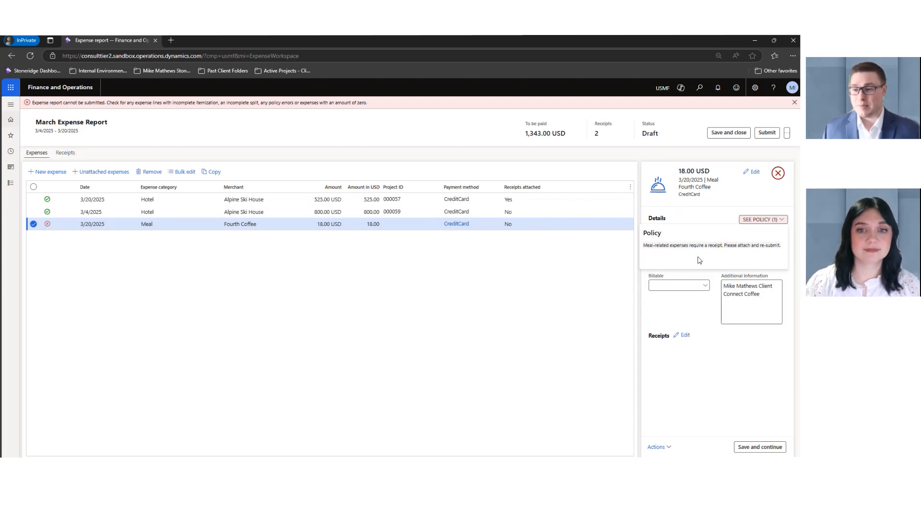
{"action": "left_click", "coordinate": [695, 389]}
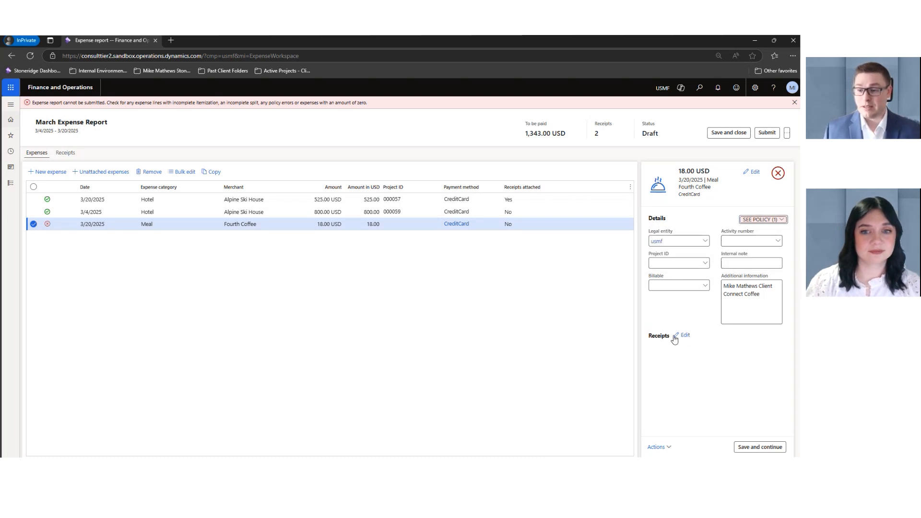
Attach the existing receipt Lunch Connect With Client to the 3/20/2025 Meal expense
{"action": "left_click", "coordinate": [685, 337]}
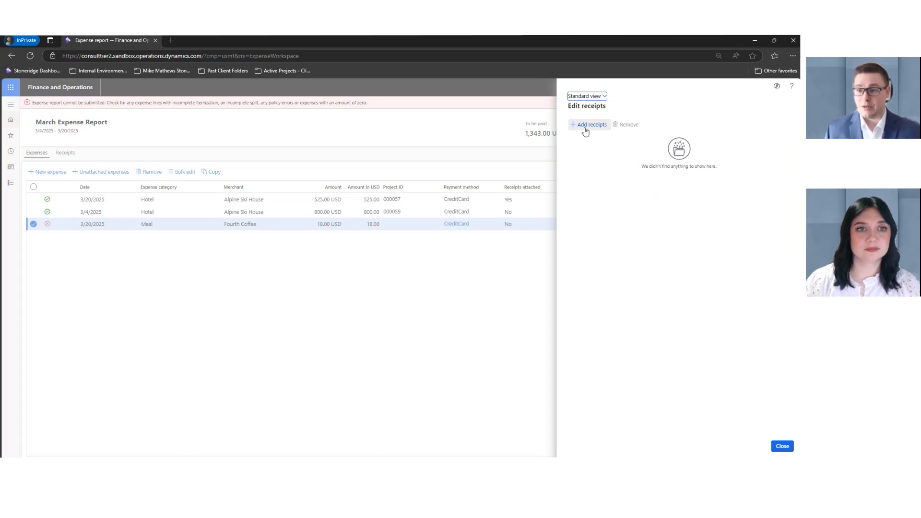
{"action": "left_click", "coordinate": [590, 126]}
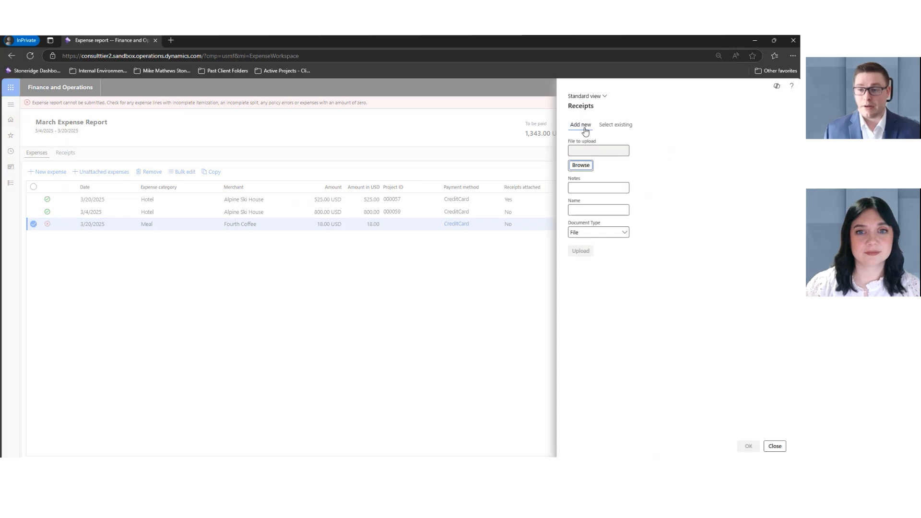
{"action": "left_click", "coordinate": [614, 126]}
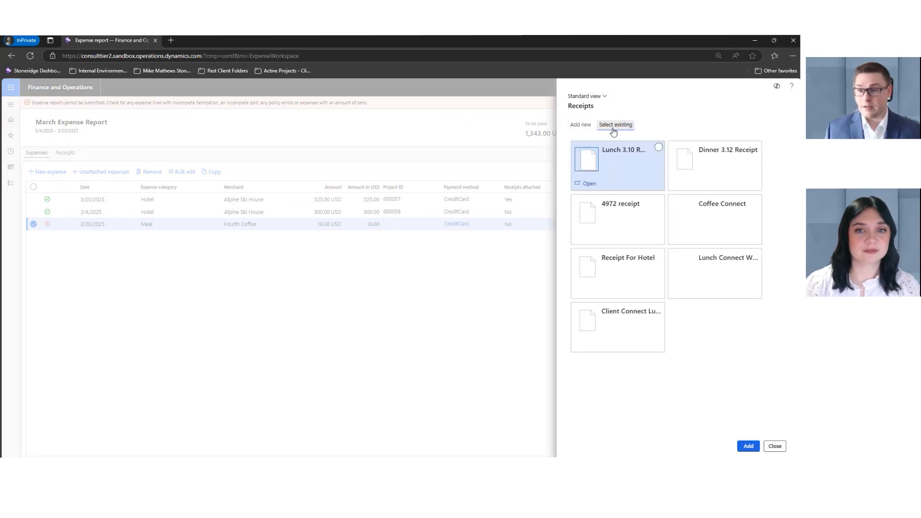
{"action": "left_click", "coordinate": [582, 126]}
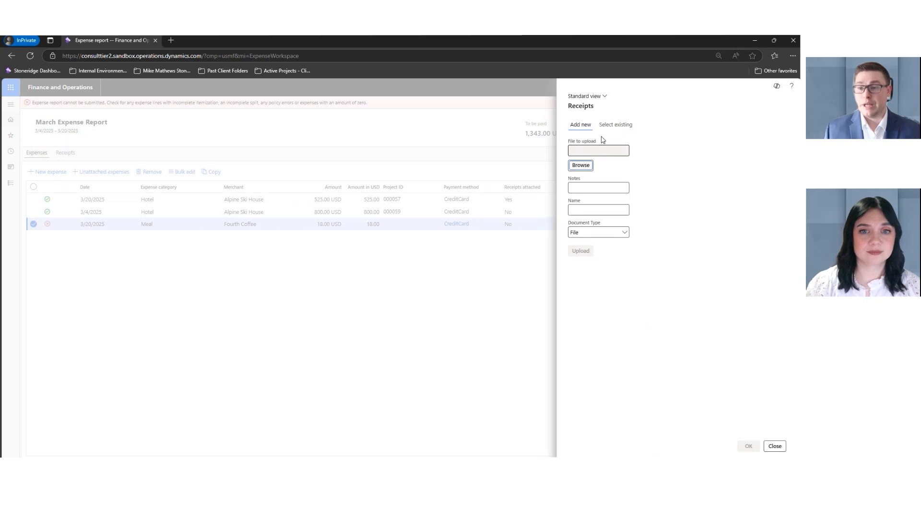
{"action": "left_click", "coordinate": [619, 125]}
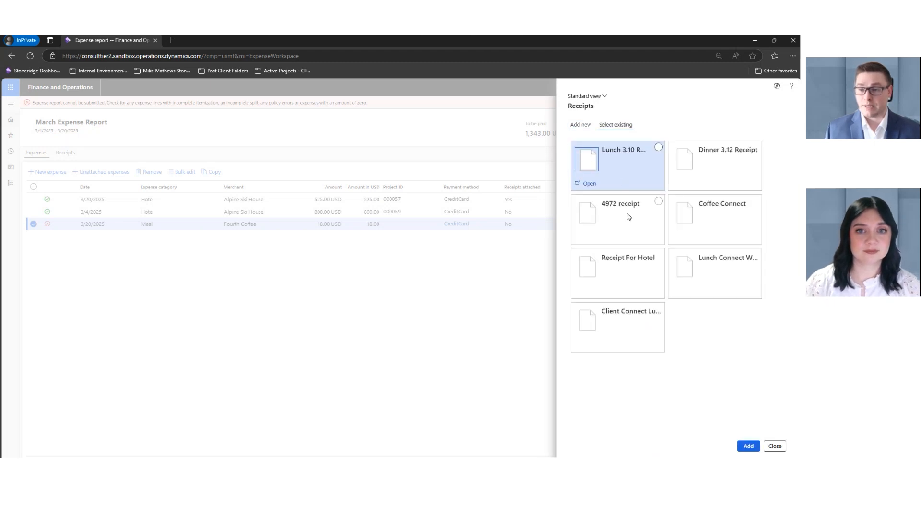
{"action": "left_click", "coordinate": [628, 274]}
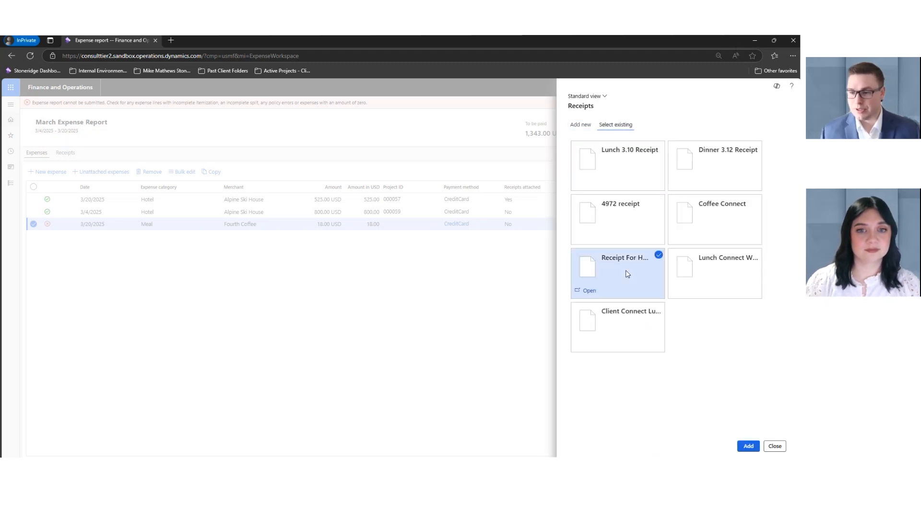
{"action": "left_click", "coordinate": [709, 274]}
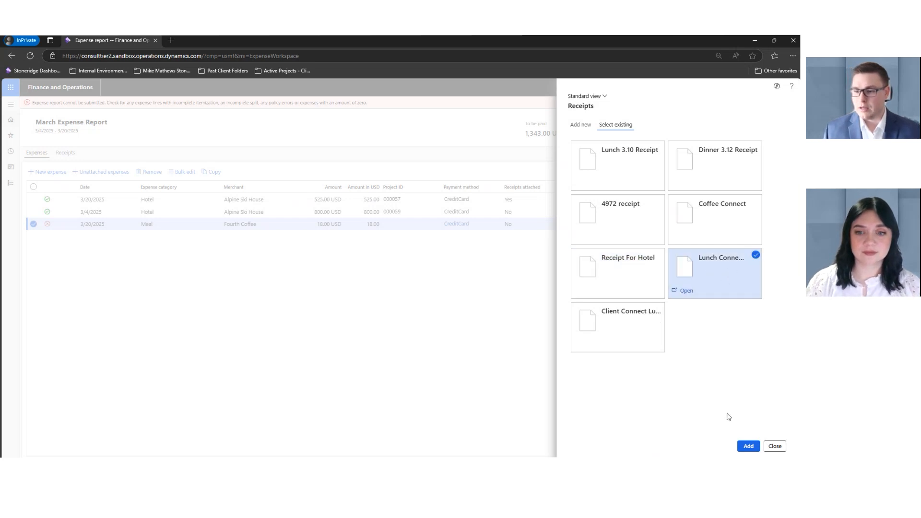
{"action": "left_click", "coordinate": [757, 450]}
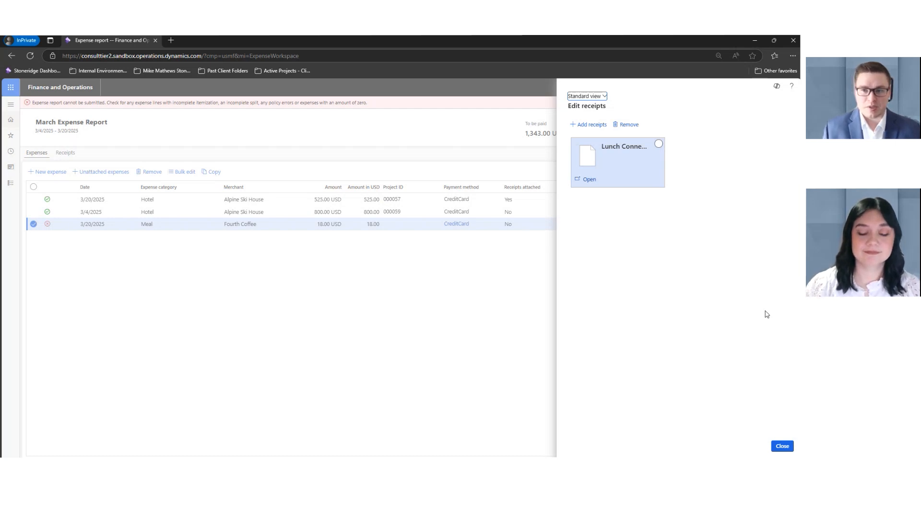
{"action": "left_click", "coordinate": [781, 447]}
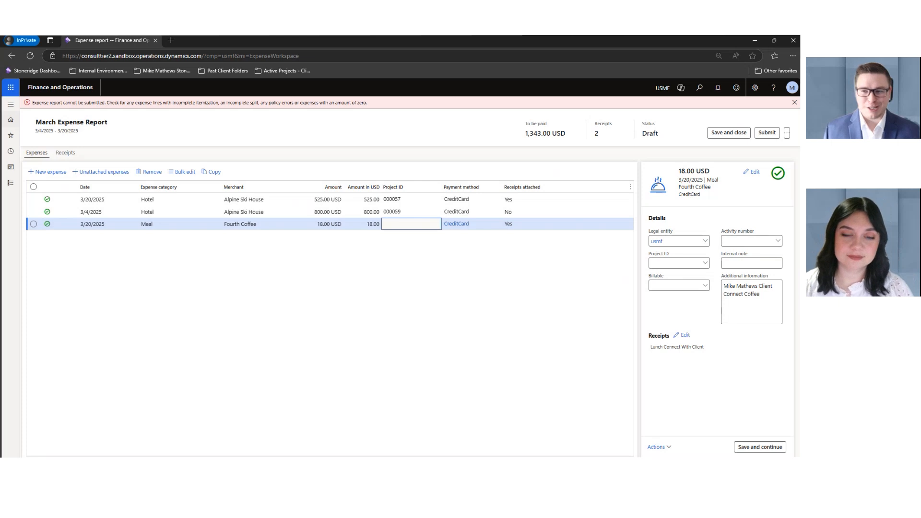
Submit the March Expense Report without a comment and show the list of expense reports
{"action": "left_click", "coordinate": [766, 132]}
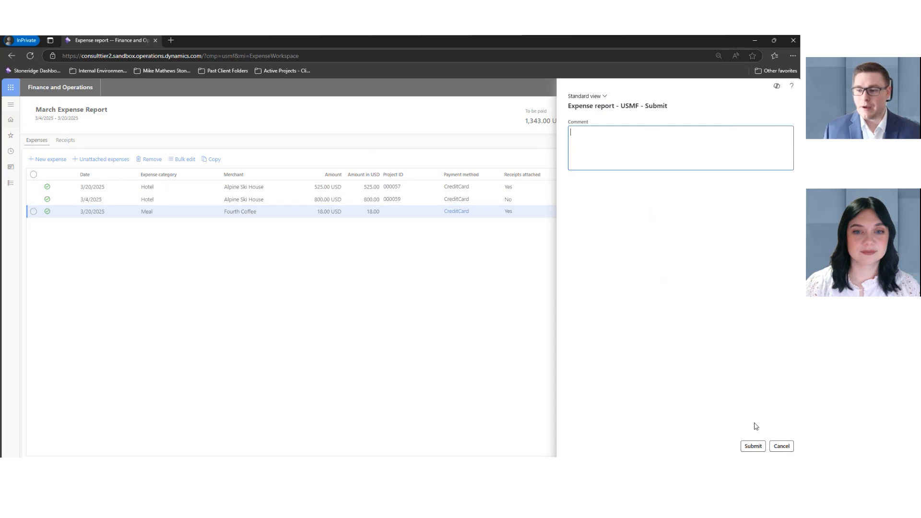
{"action": "left_click", "coordinate": [754, 447]}
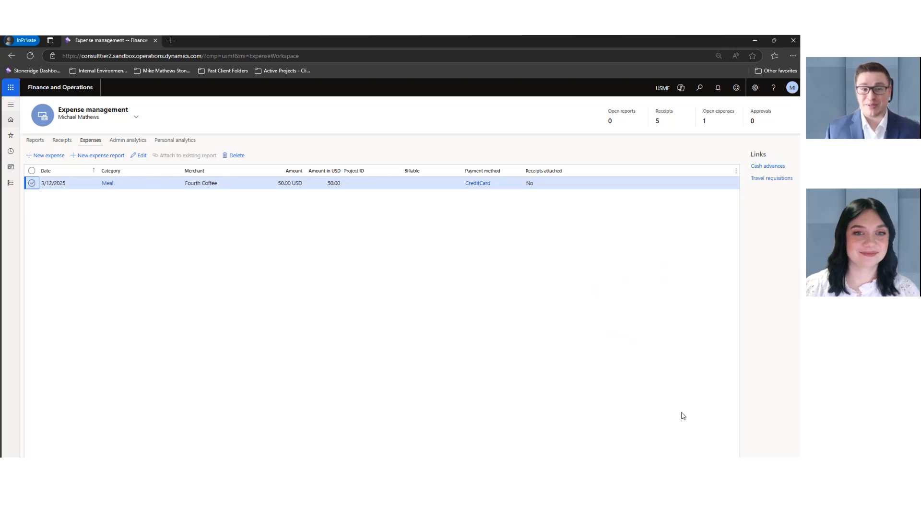
{"action": "left_click", "coordinate": [39, 141]}
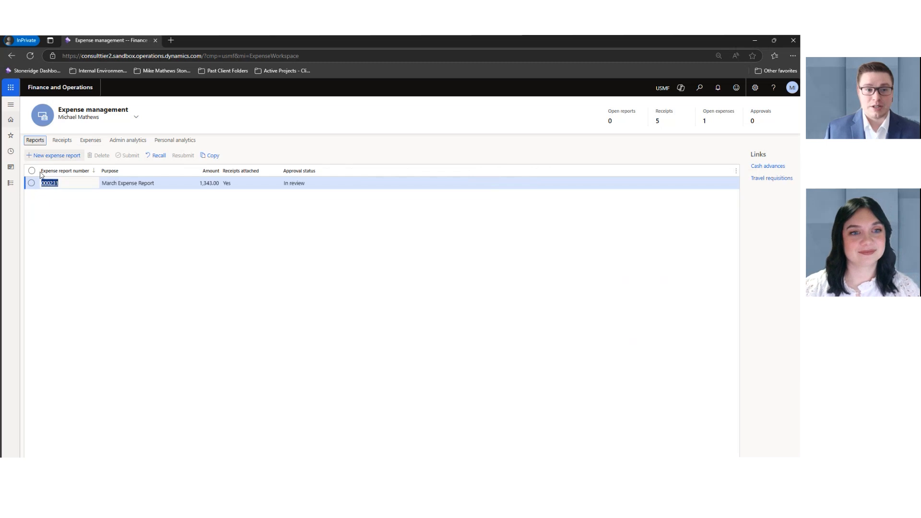